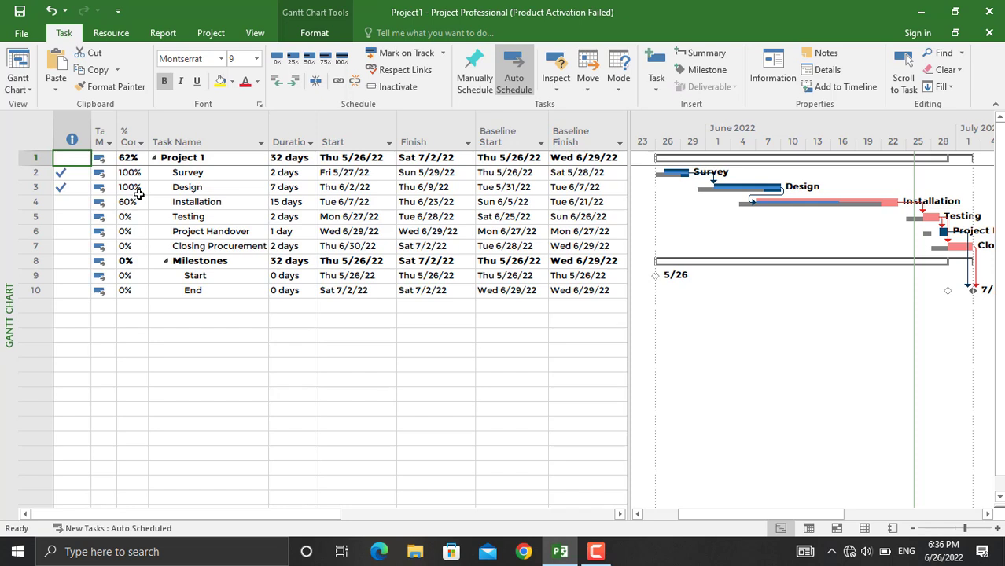
- Widen then restore the task table divider, and start a new Blank report
left_click_drag(629, 220, 855, 250)
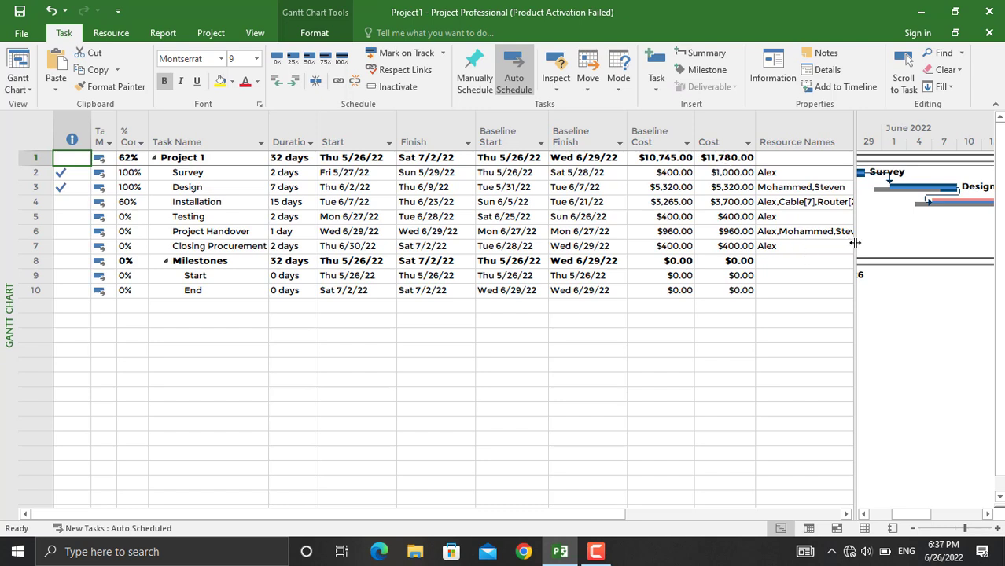
left_click_drag(851, 239, 633, 222)
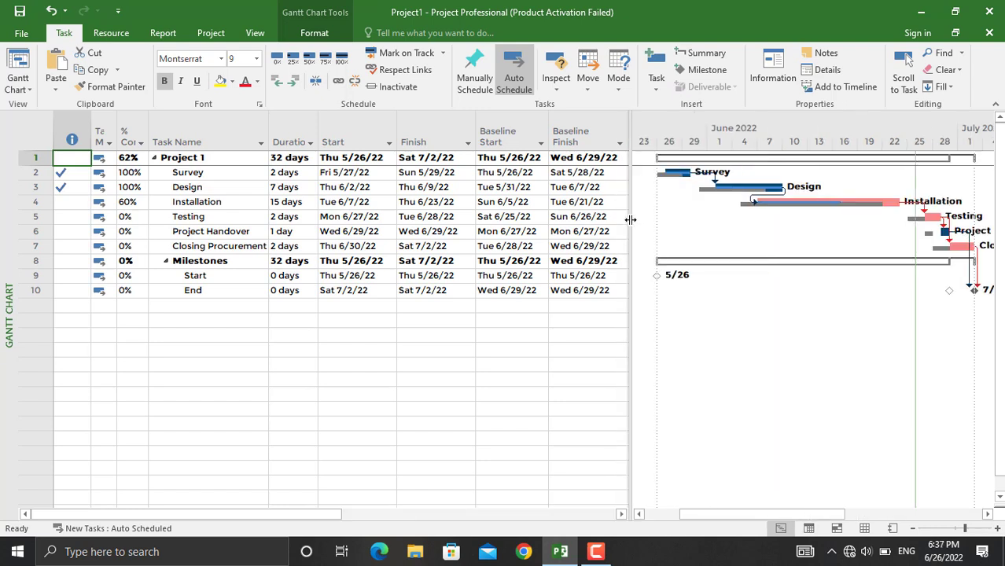
left_click(162, 33)
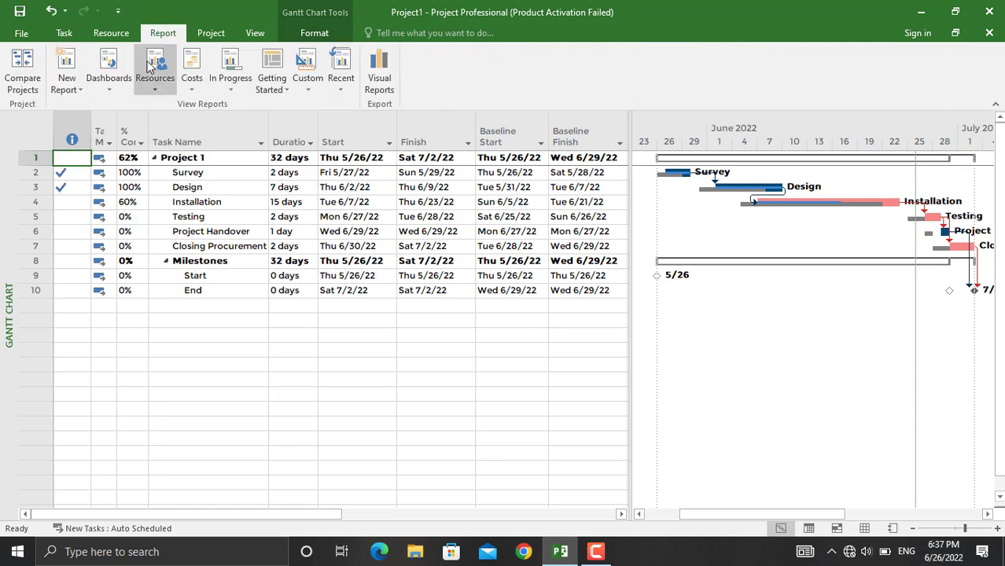
left_click(65, 88)
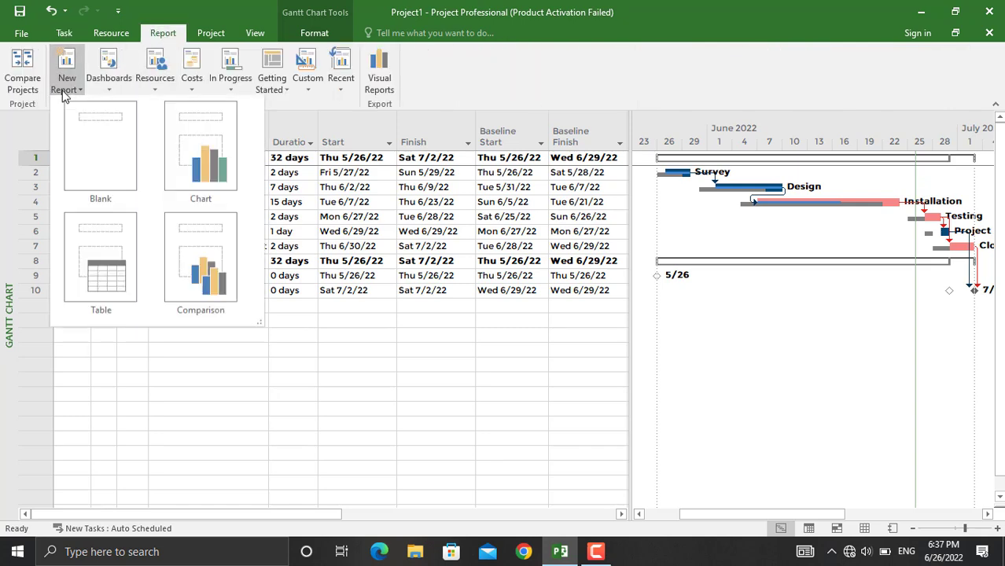
left_click(95, 135)
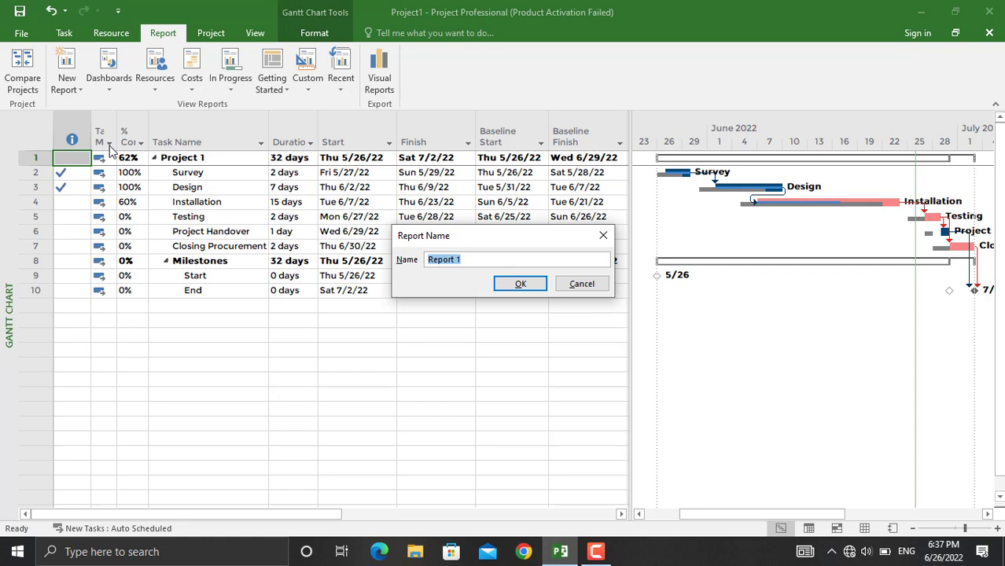
- Enter 'Project Dashboard' as the report name
type("Ed")
key("BackSpace")
key("BackSpace")
type("Project S")
key("BackSpace")
type("Dashboard")
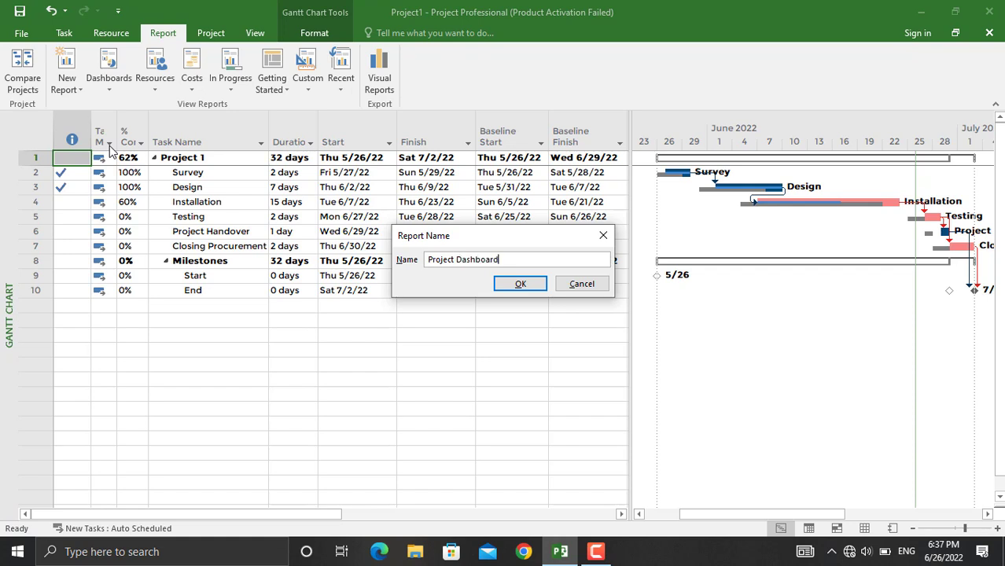
- Confirm the Project Dashboard name and narrow the title box at the top-left
left_click(503, 288)
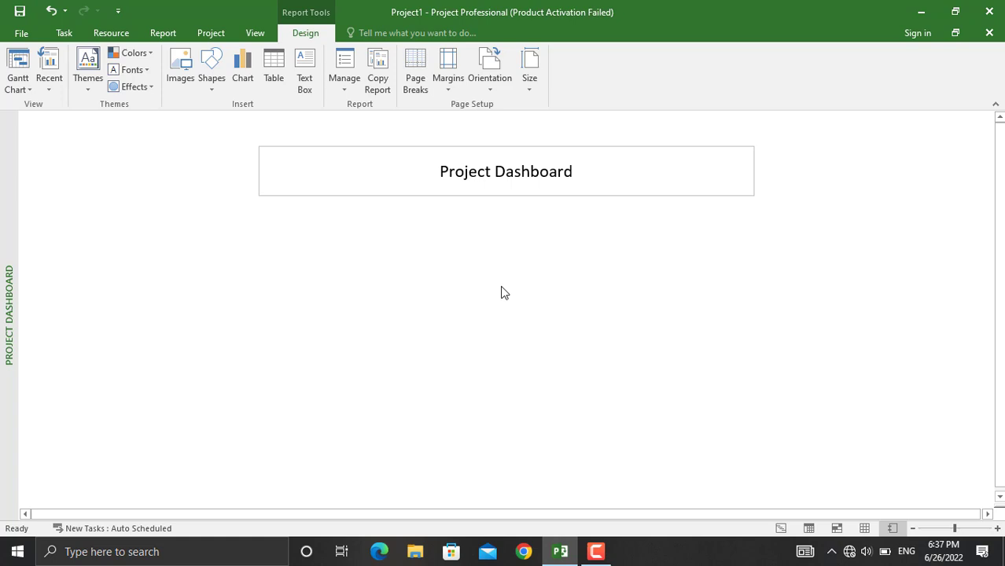
left_click(583, 193)
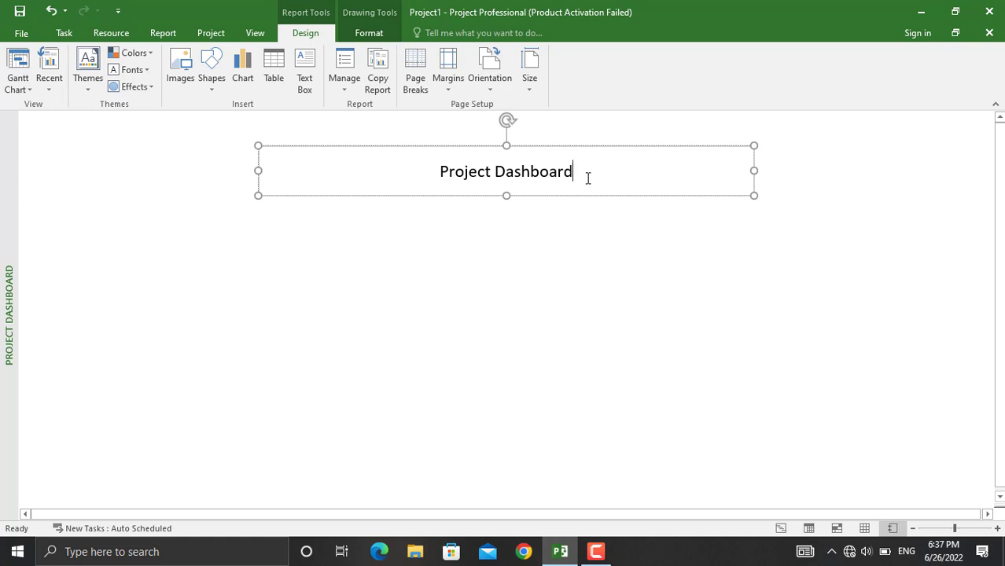
left_click_drag(754, 170, 215, 171)
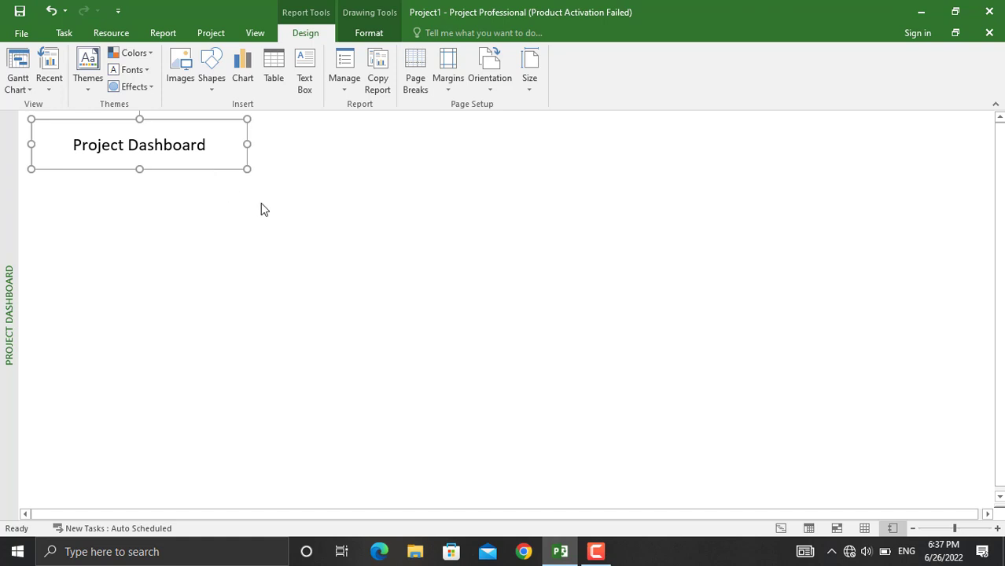
left_click(303, 229)
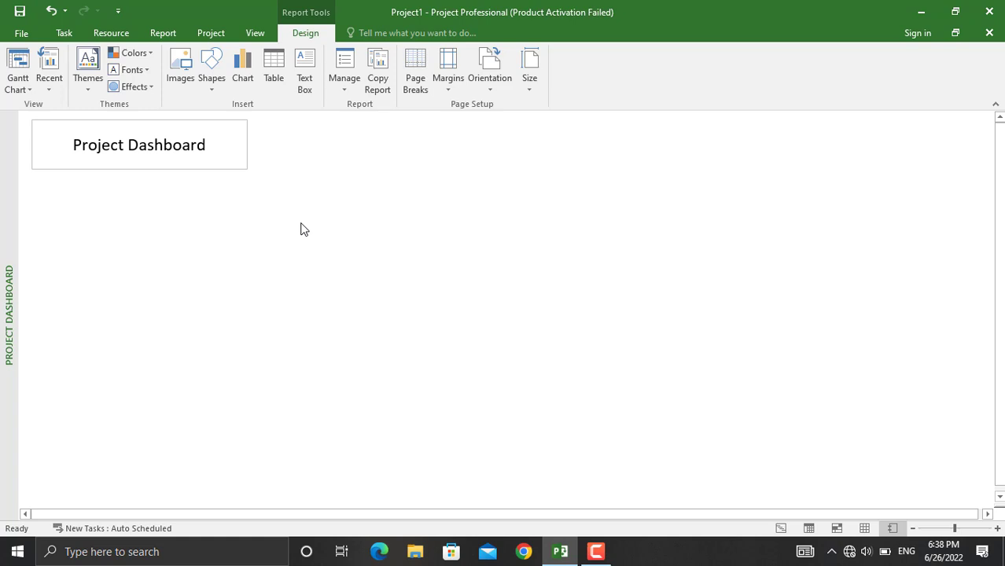
left_click(166, 35)
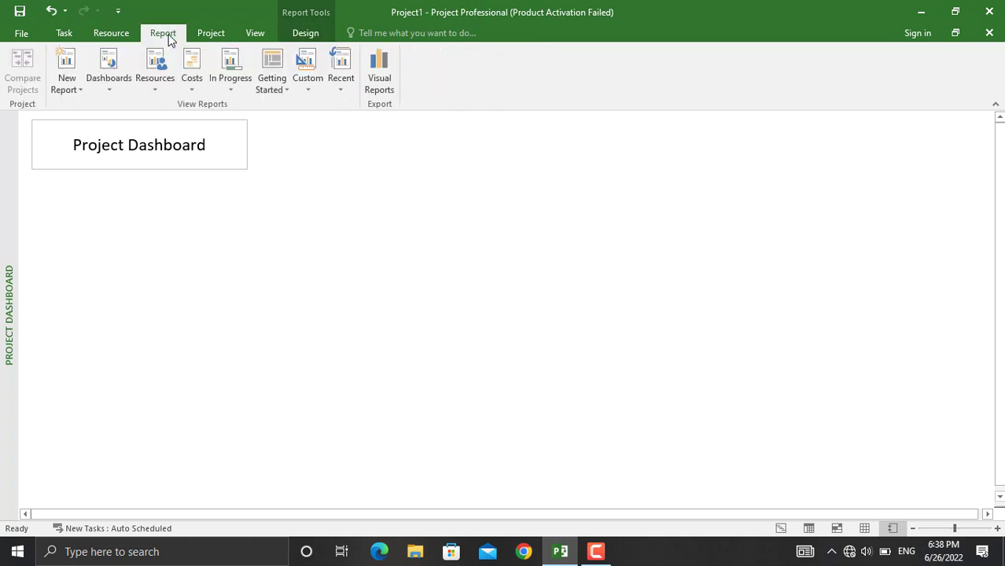
left_click(188, 81)
left_click(222, 110)
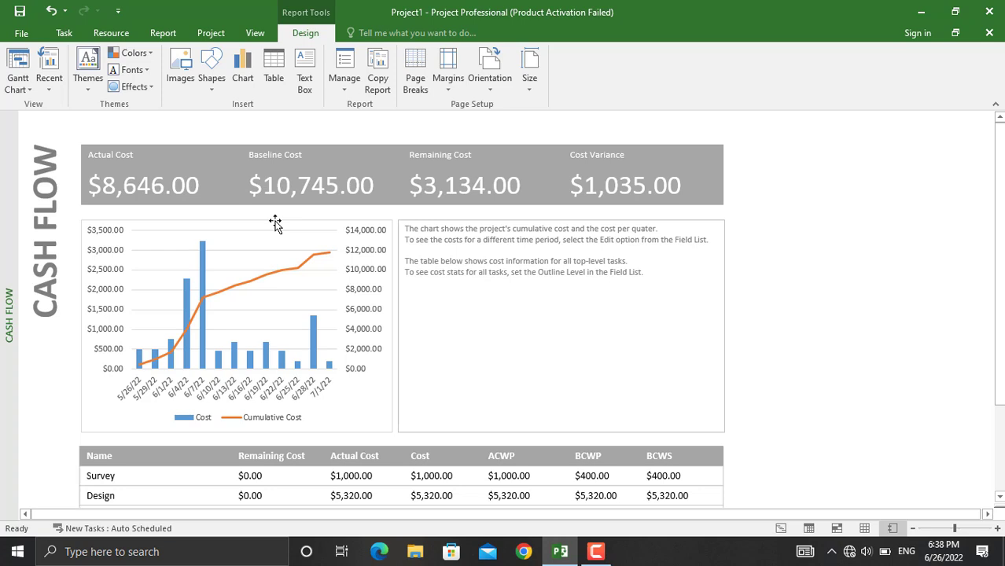
left_click(321, 223)
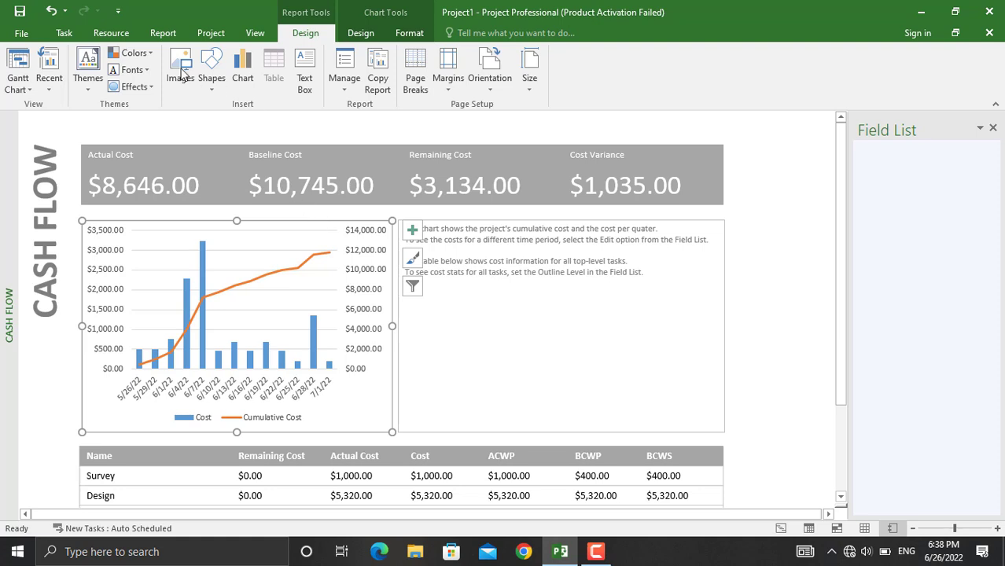
left_click(56, 85)
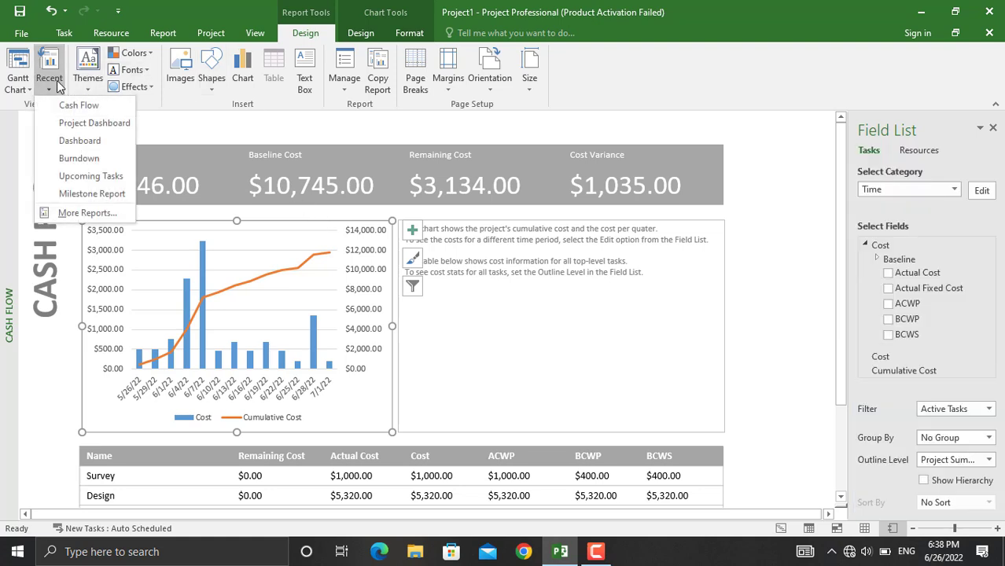
left_click(94, 123)
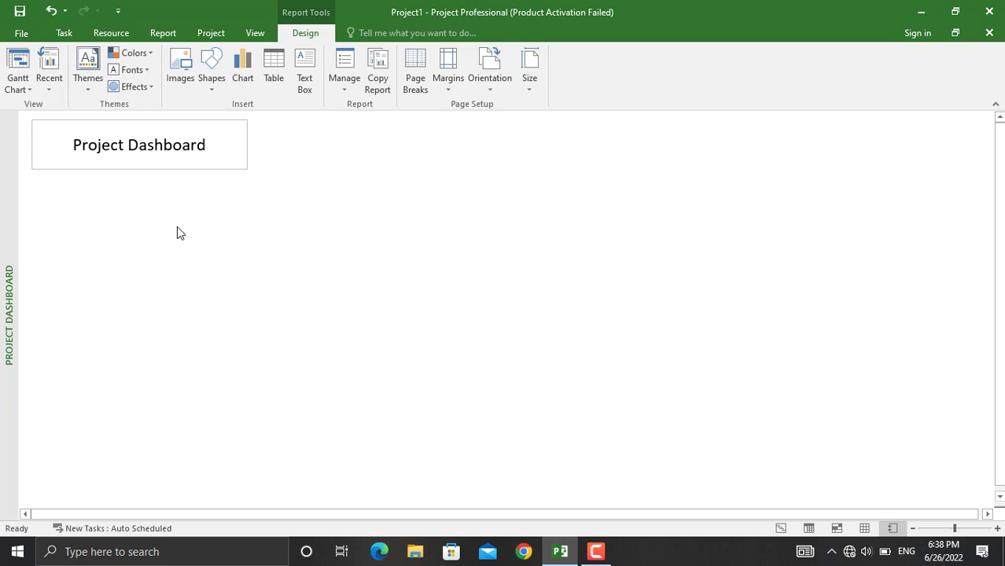
- Place the cost chart below the title and fill its Cost bars dark navy
left_click_drag(256, 222, 206, 186)
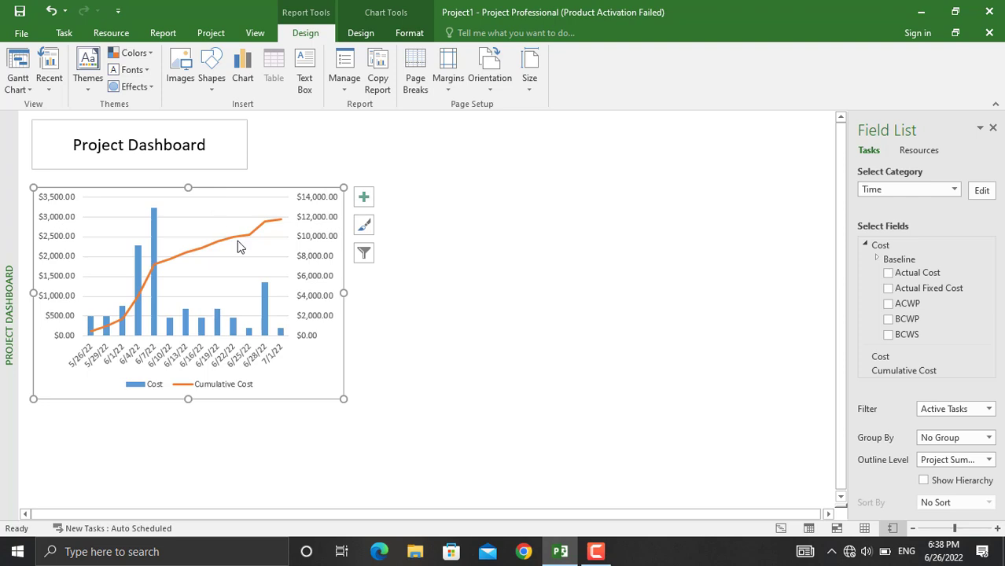
left_click(157, 290)
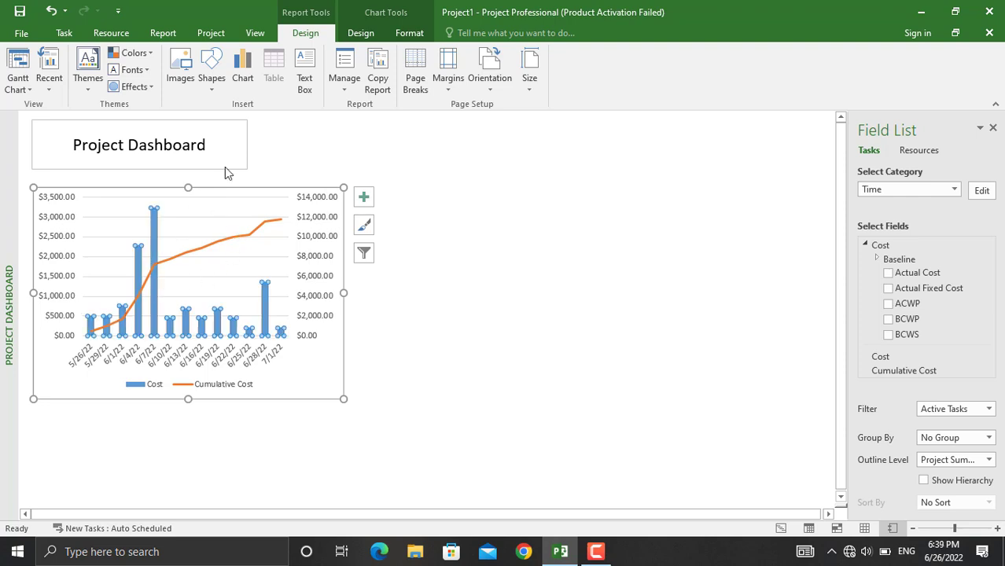
left_click(418, 32)
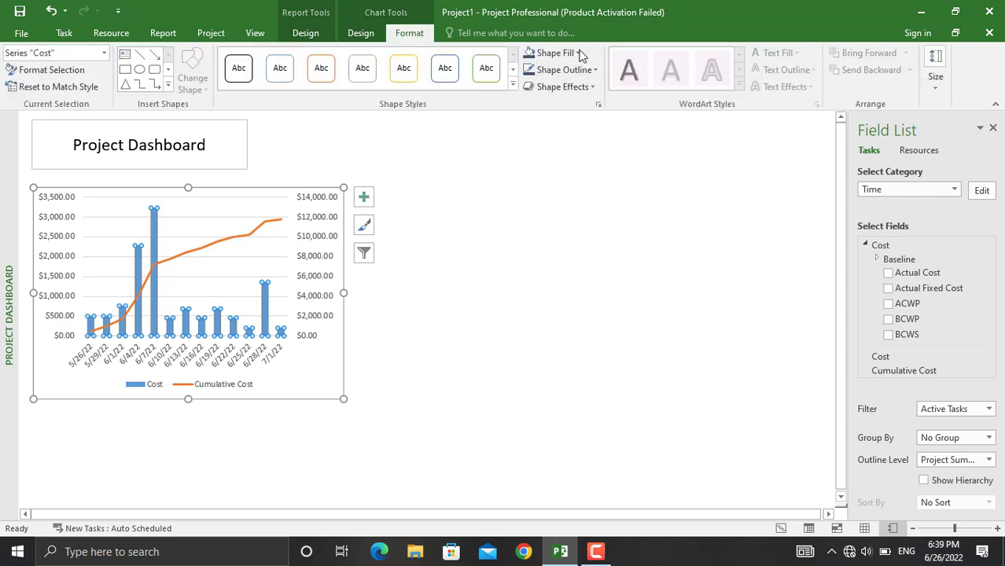
left_click(529, 55)
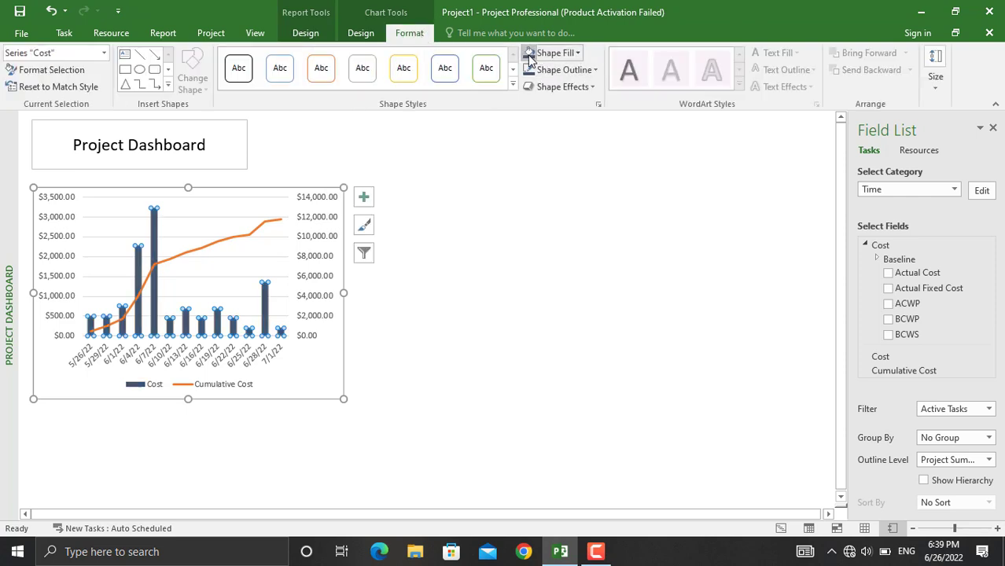
- Colour the Cumulative Cost line's outline gold
left_click(252, 238)
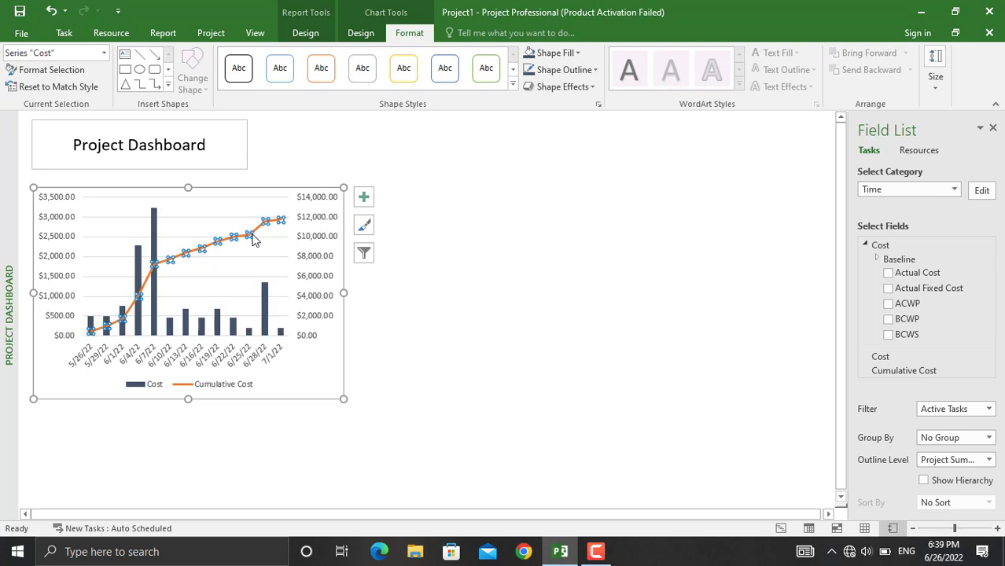
left_click(595, 70)
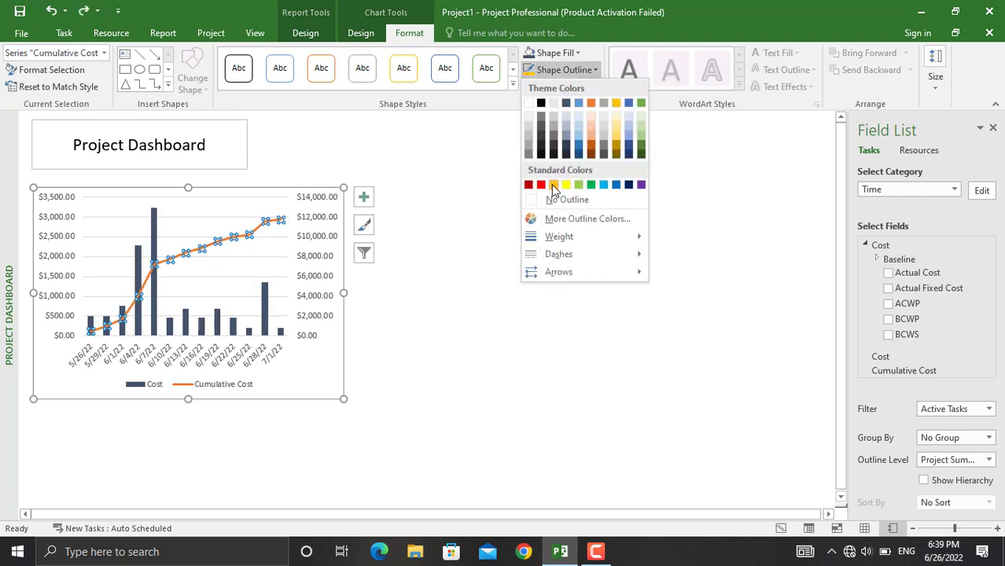
left_click(555, 190)
left_click(434, 312)
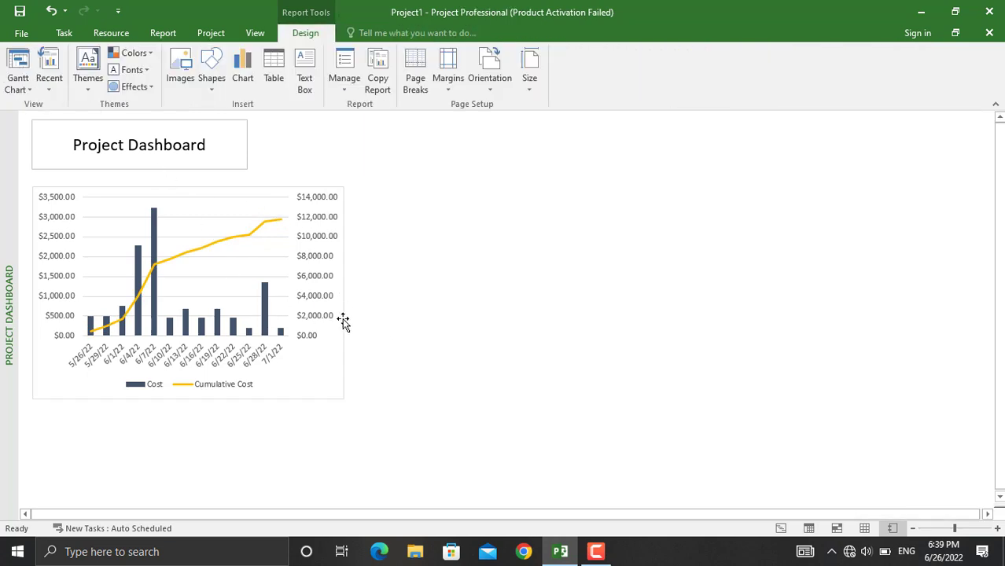
- Set the cost chart area to No fill with a No line border
double_click(343, 322)
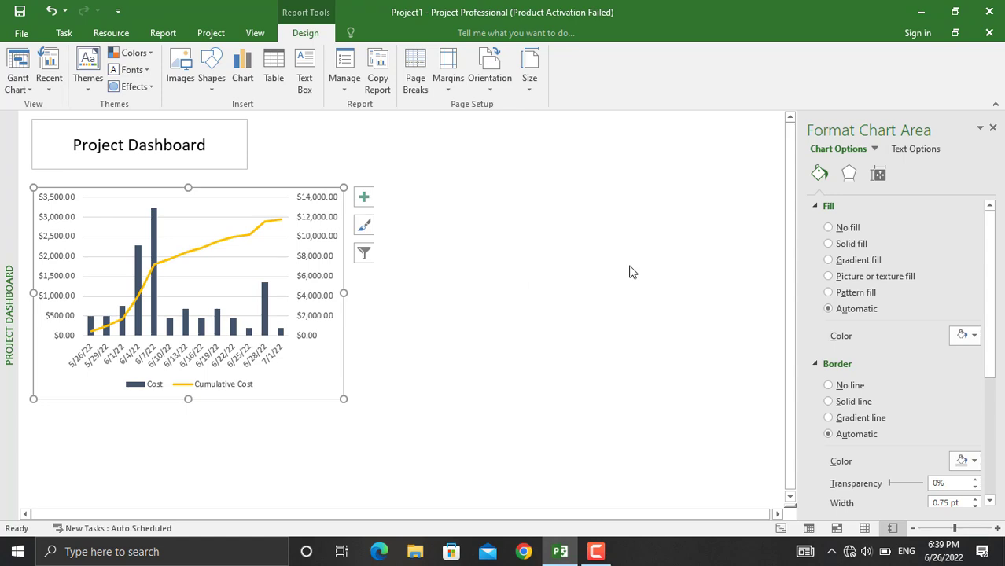
left_click(830, 227)
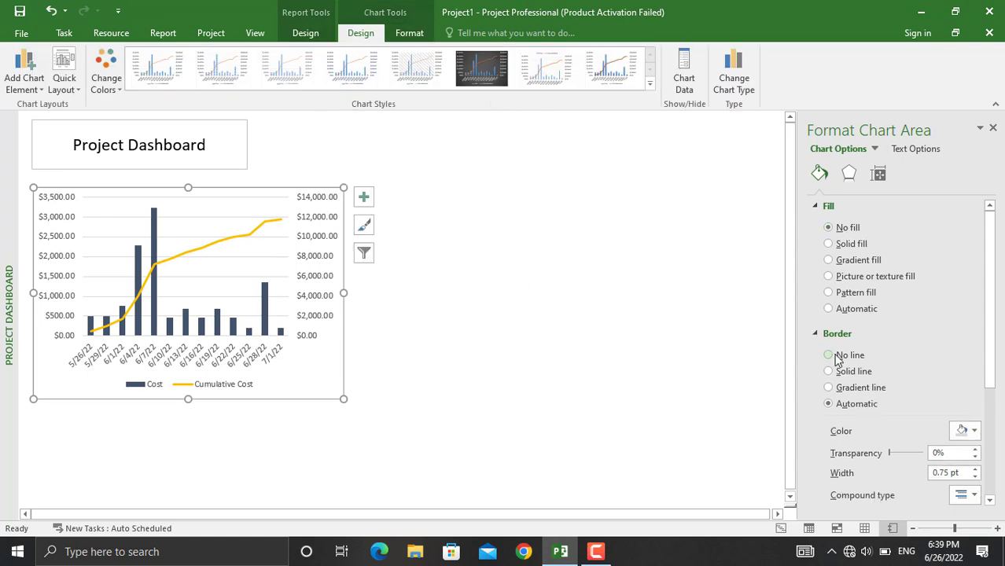
left_click(839, 358)
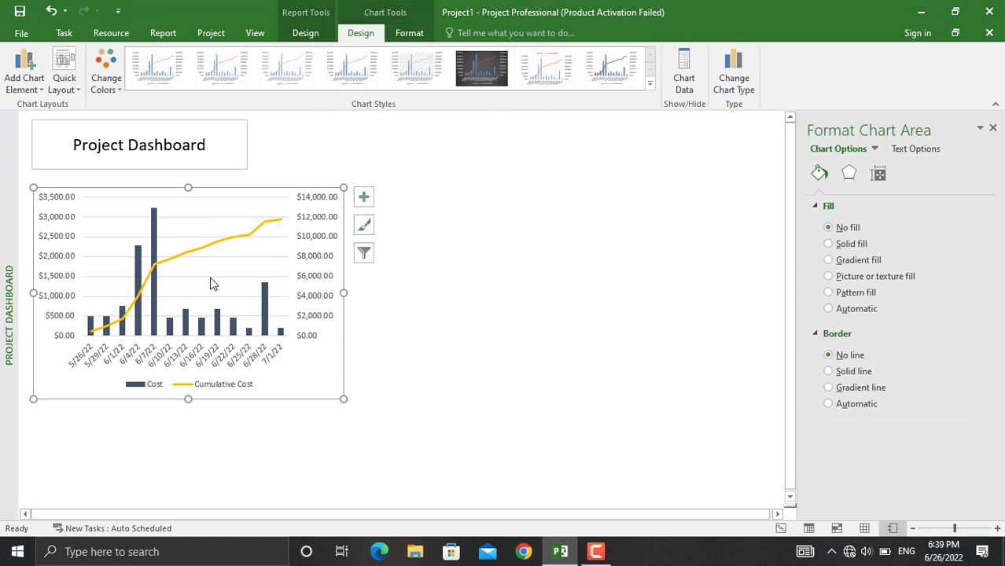
left_click(440, 311)
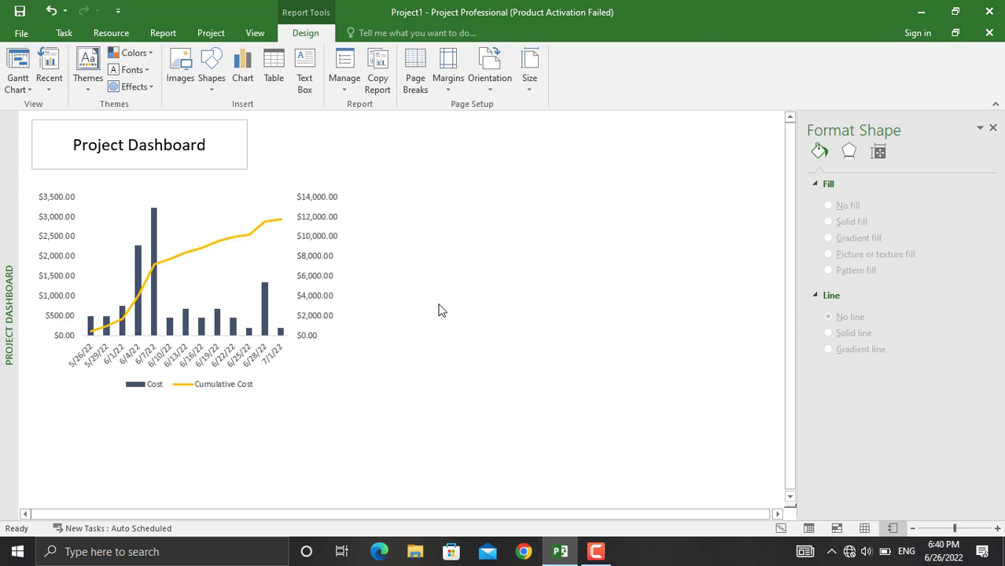
left_click(163, 32)
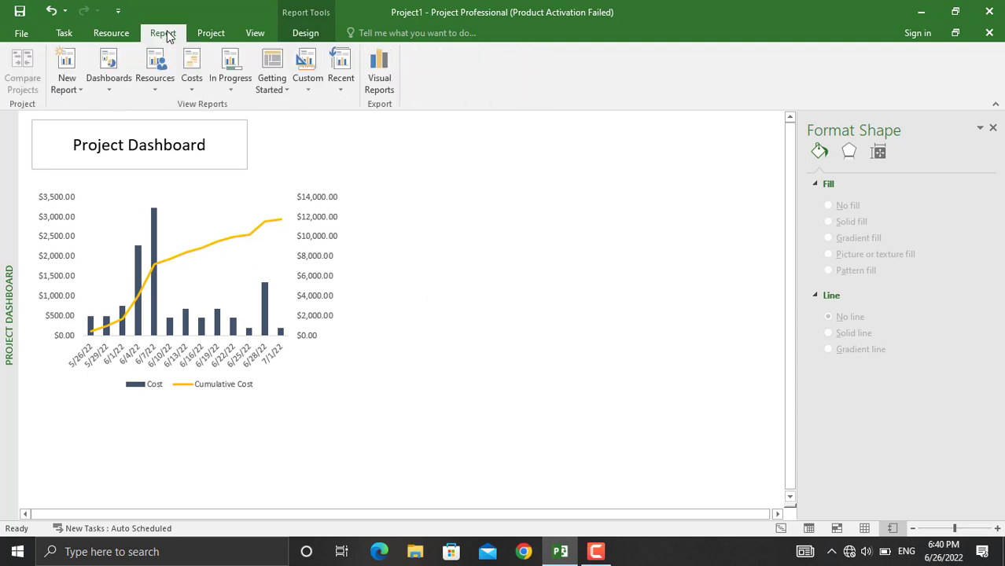
- Copy the % COMPLETE tile from the Project Overview report into Project Dashboard
left_click(114, 94)
left_click(149, 140)
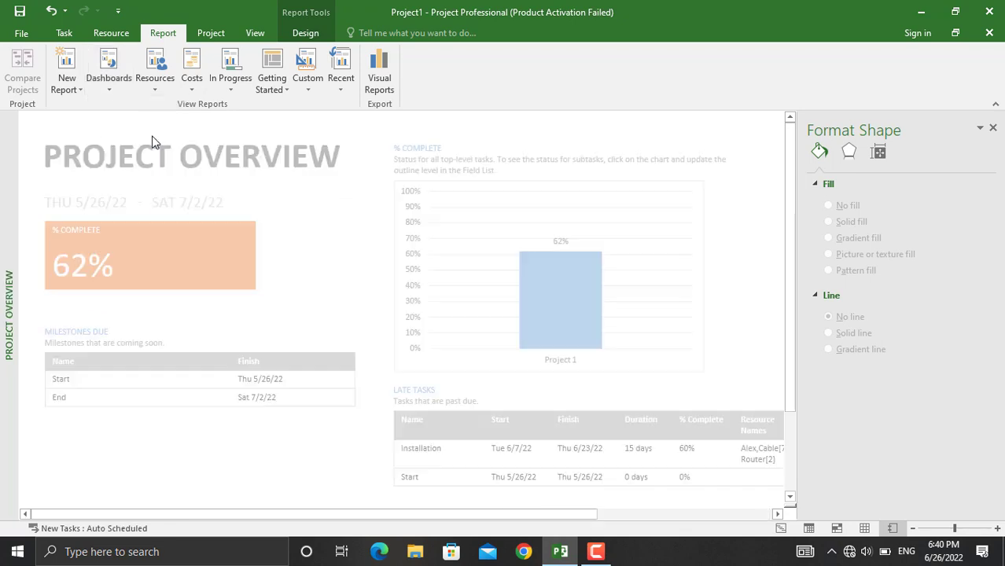
left_click(179, 289)
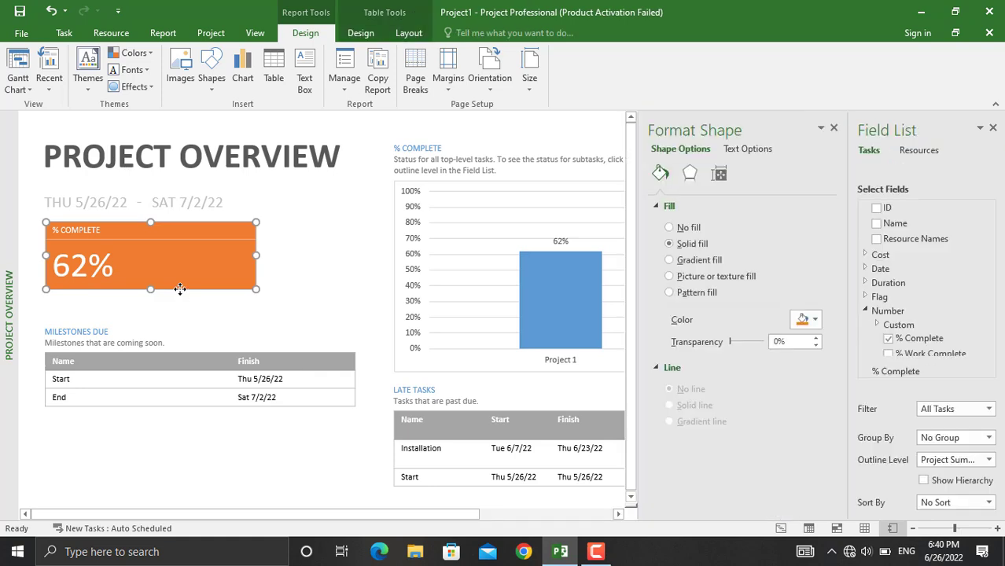
left_click(49, 78)
left_click(93, 125)
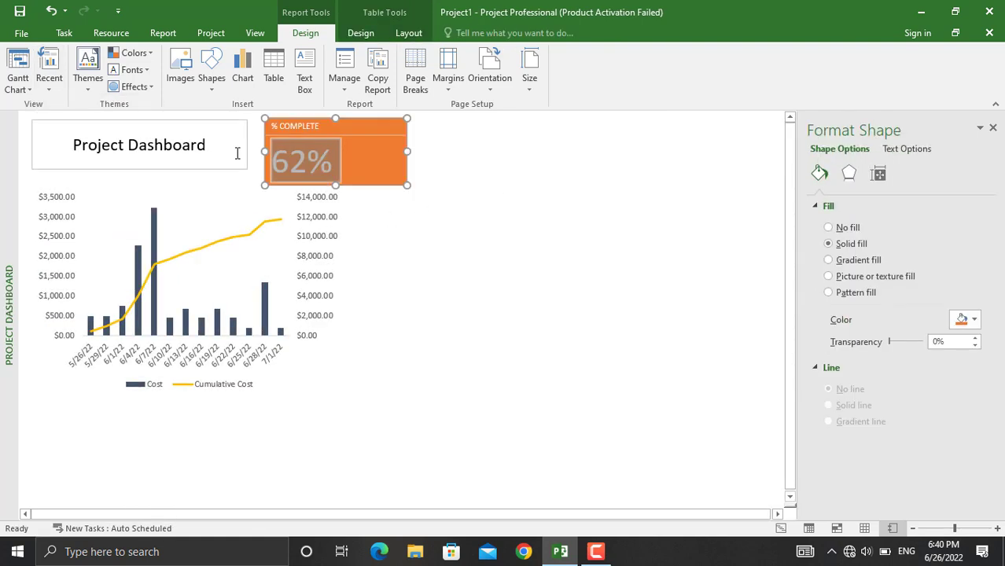
- Set the tile's 62% text to 24 point, shorten it slightly and shade it gold
left_click(64, 33)
left_click(256, 59)
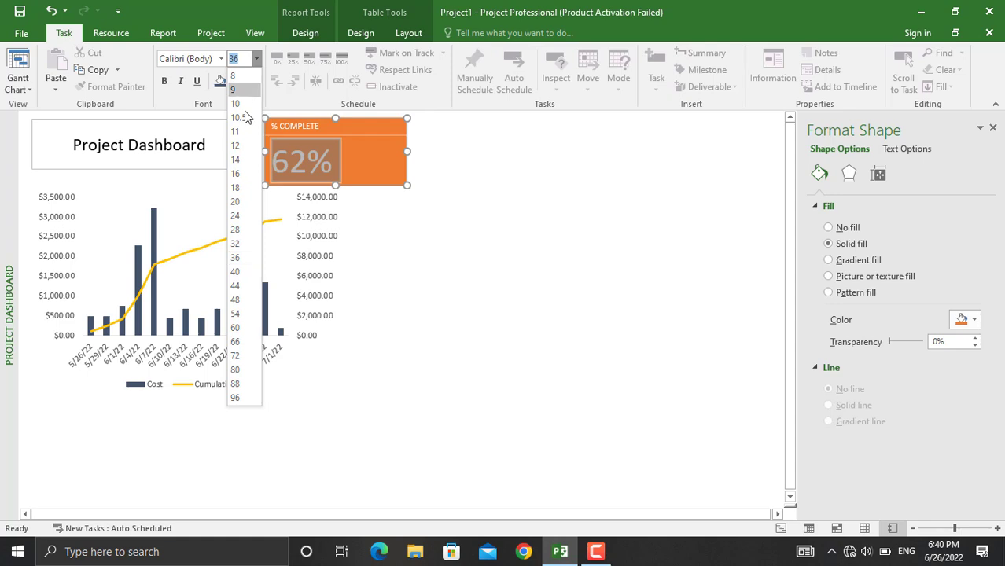
left_click(238, 215)
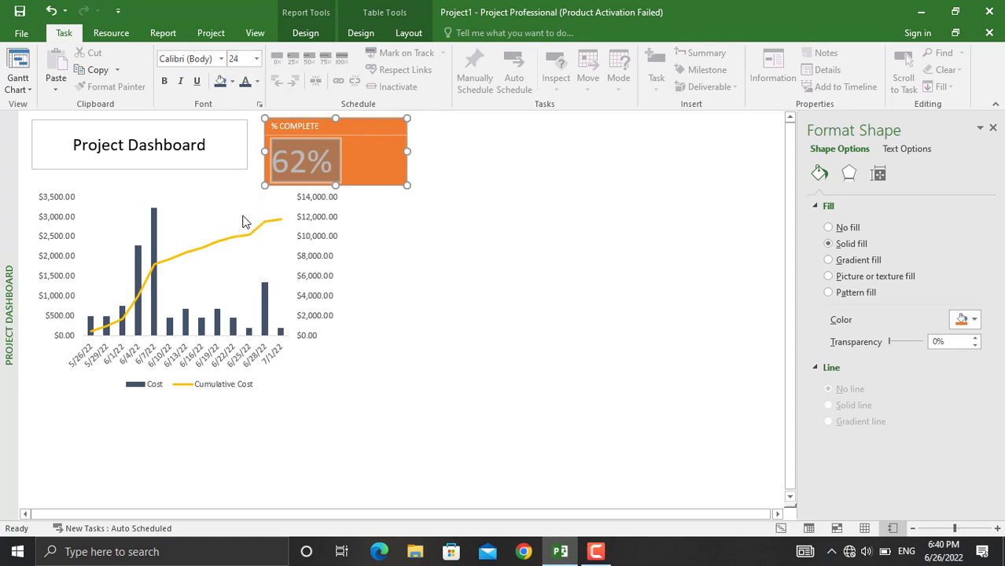
left_click_drag(337, 177, 336, 173)
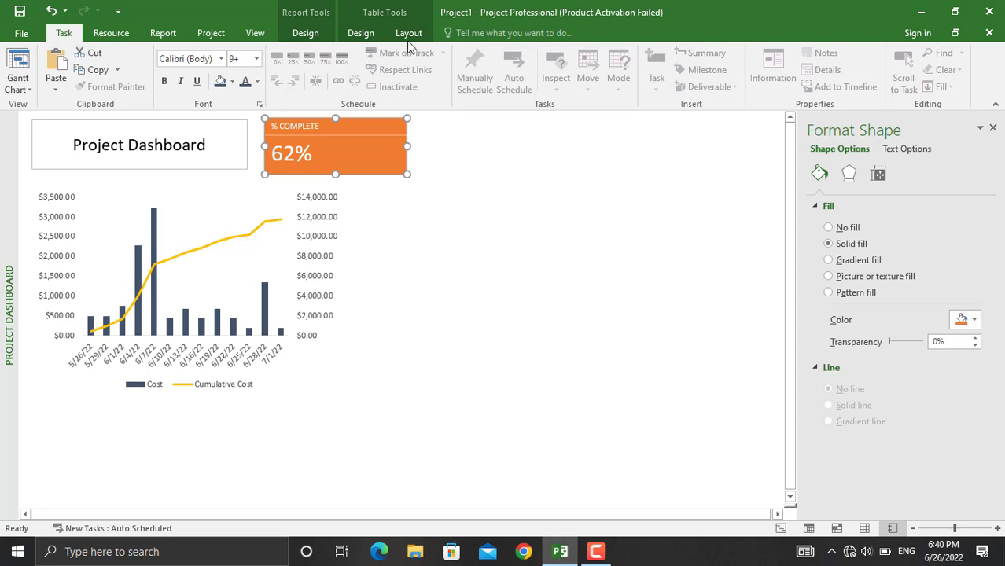
left_click(380, 17)
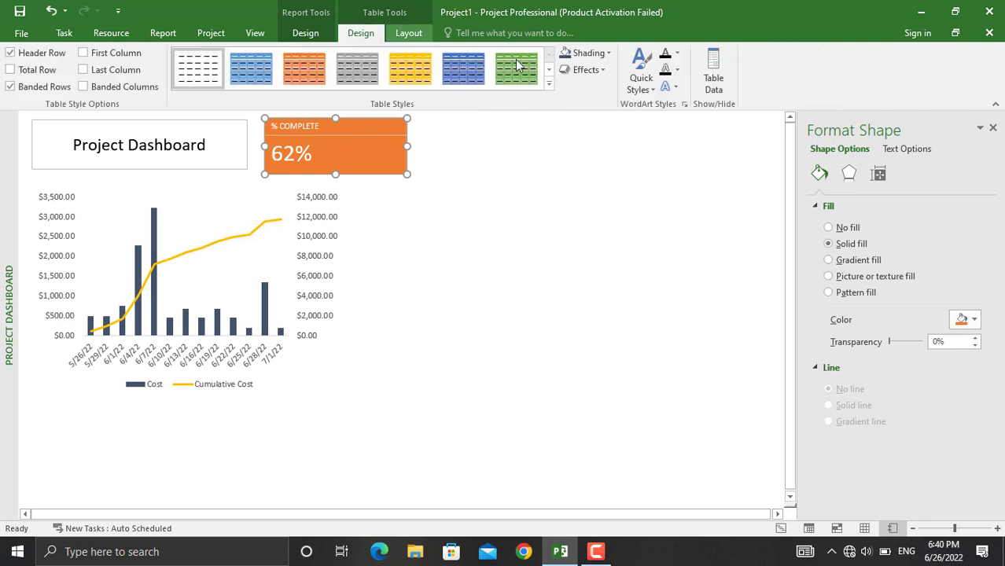
left_click(608, 53)
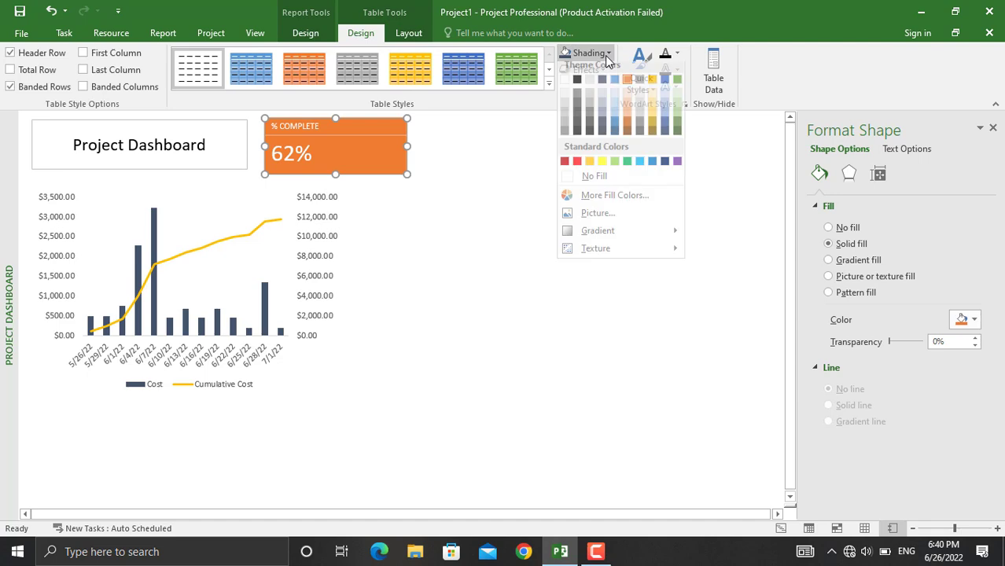
left_click(590, 168)
left_click(461, 296)
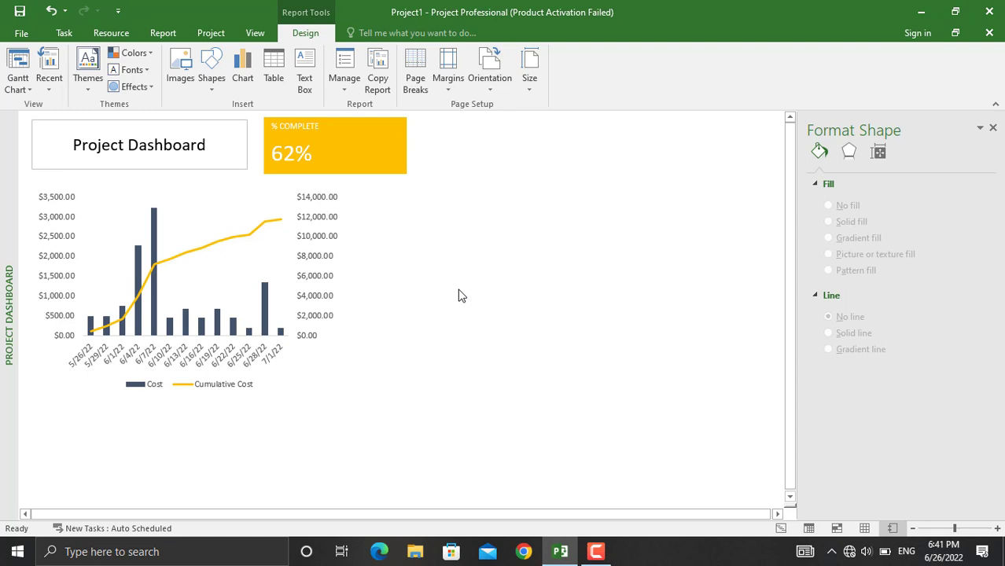
- Copy the Work Burndown chart from the Burndown dashboard report and paste it into Project Dashboard
left_click(163, 34)
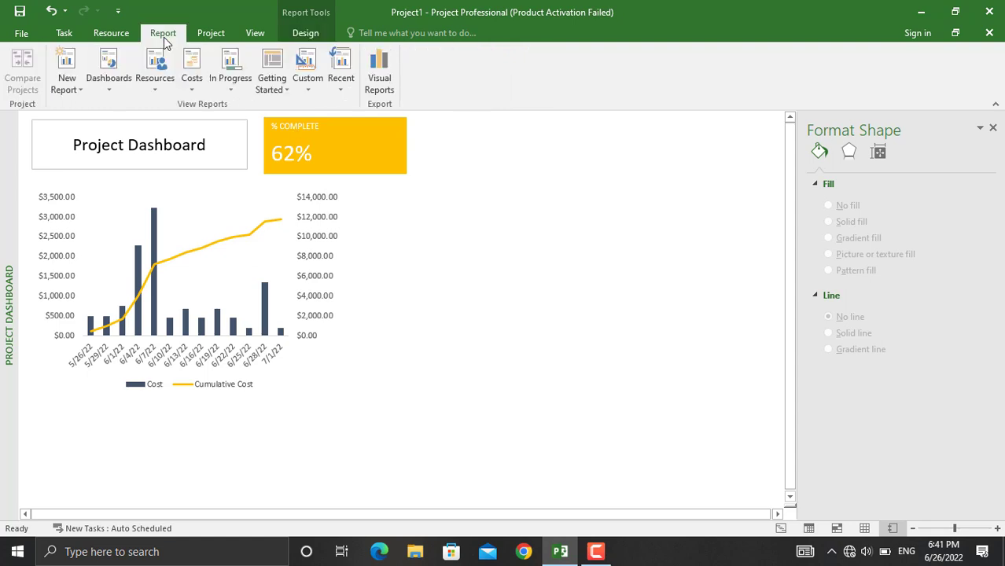
left_click(119, 85)
left_click(127, 104)
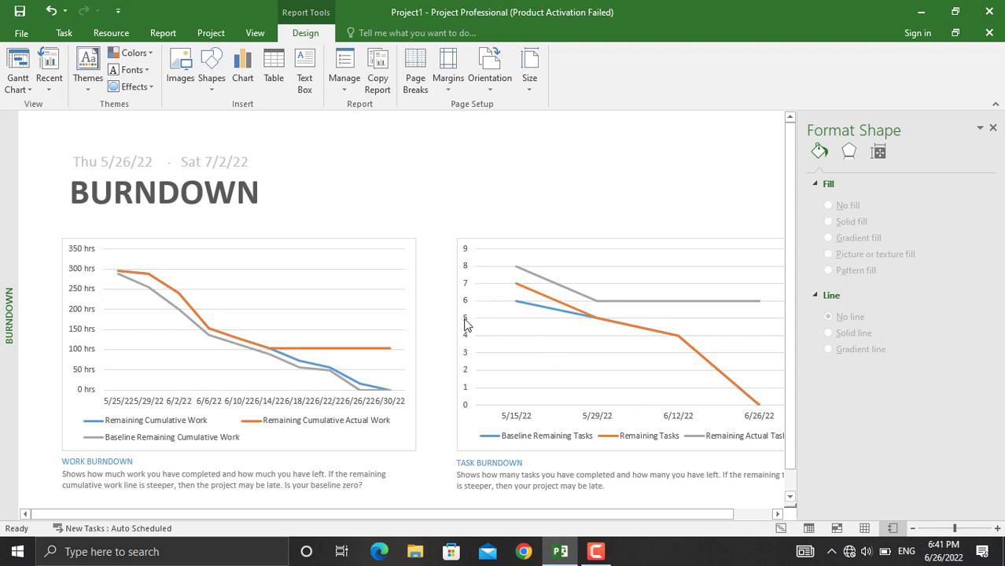
left_click(415, 321)
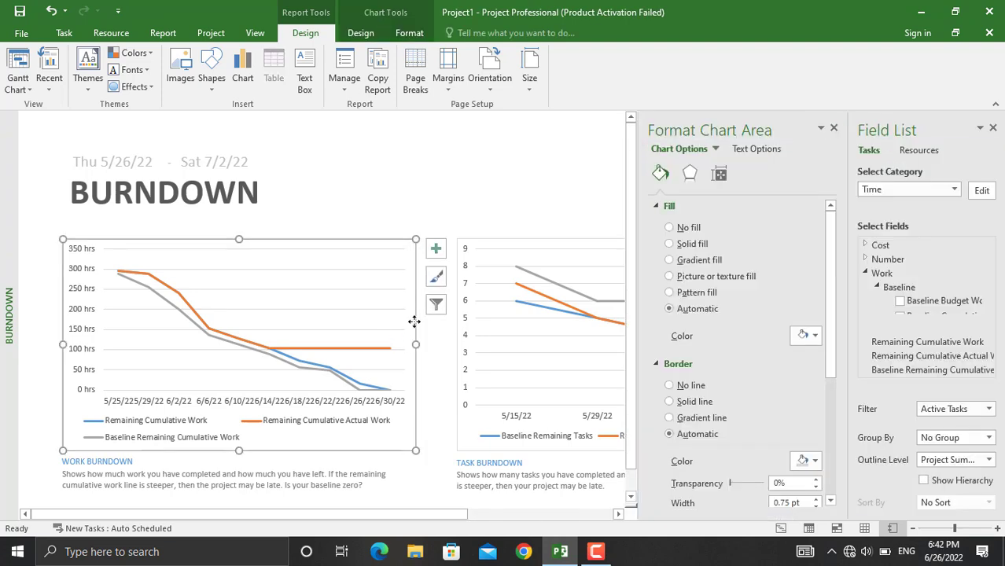
left_click(49, 83)
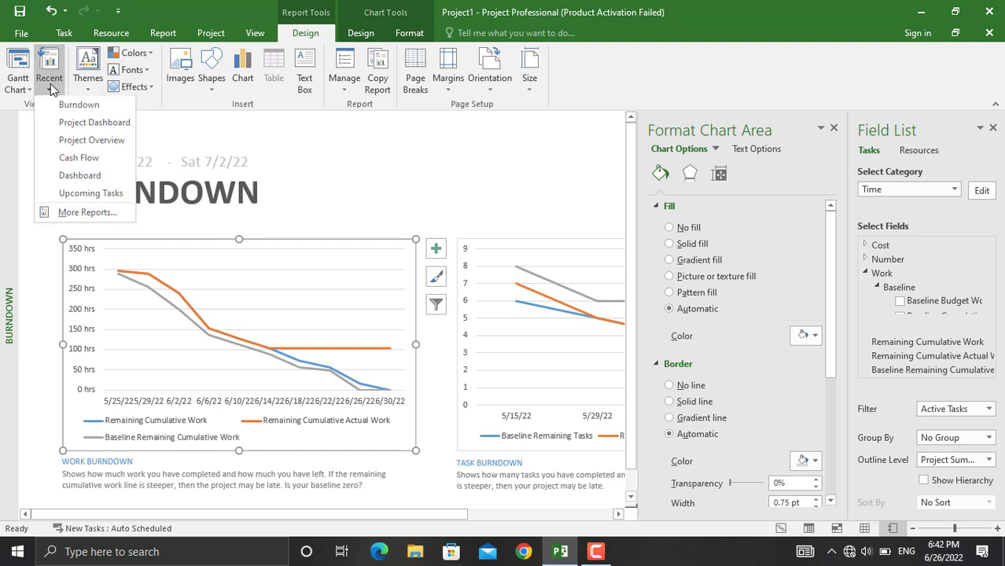
left_click(93, 123)
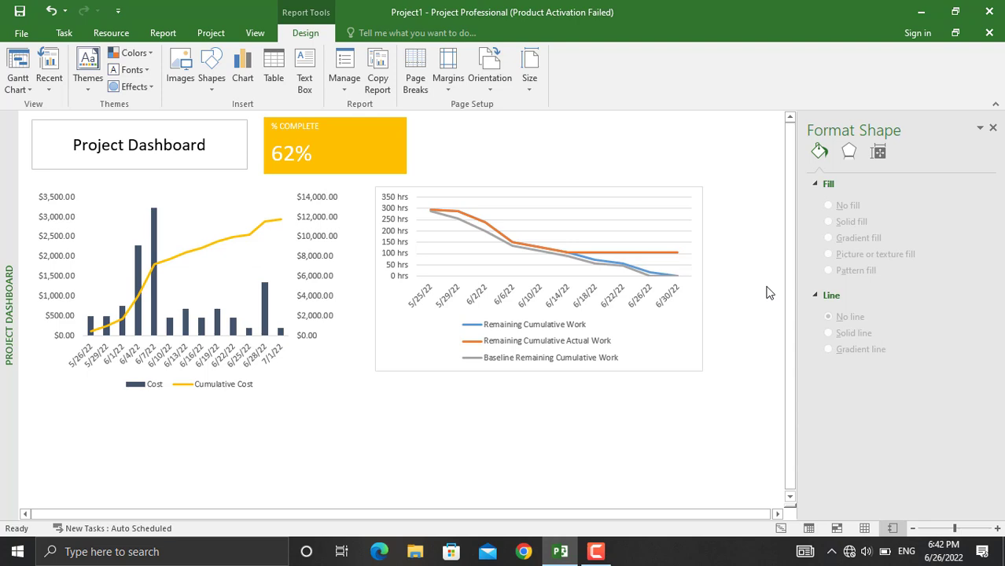
- Copy the table from the In Progress > Critical Tasks report and paste it below the dashboard charts
left_click(163, 33)
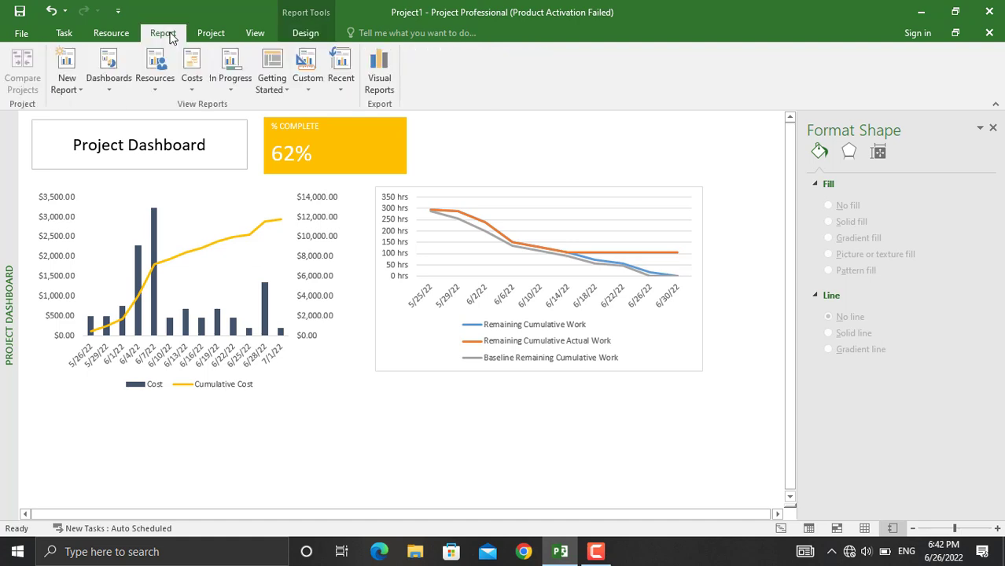
left_click(233, 91)
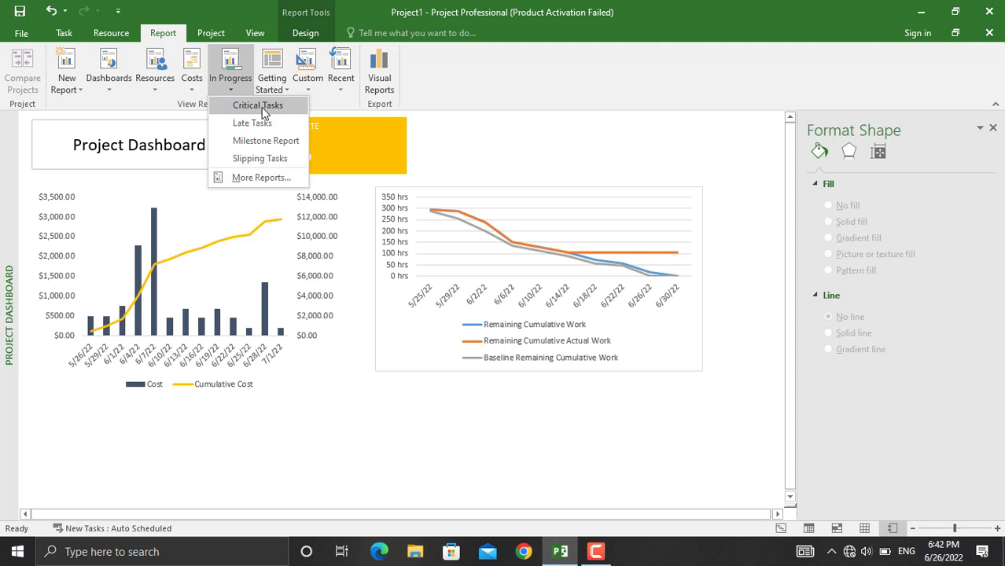
left_click(260, 107)
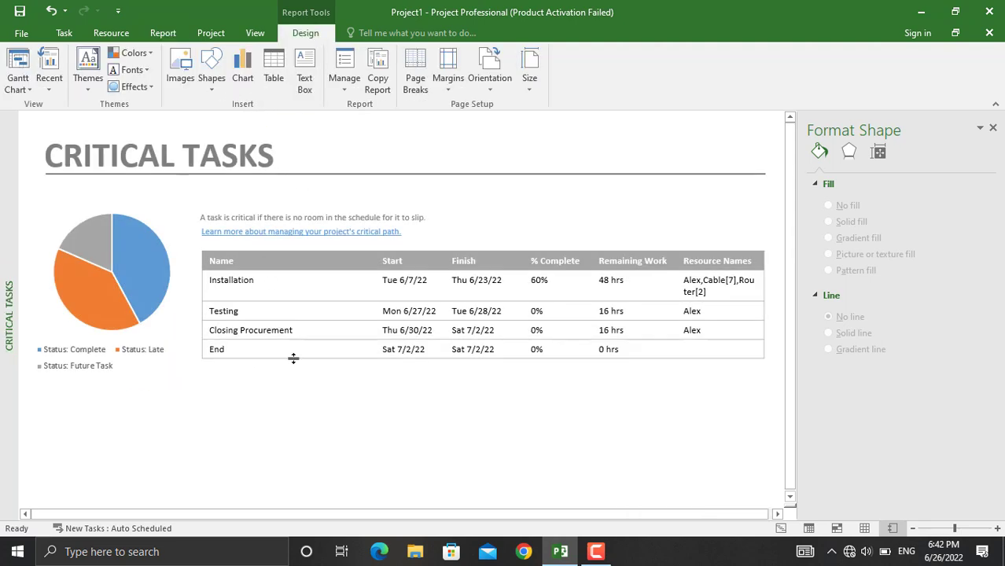
left_click(293, 358)
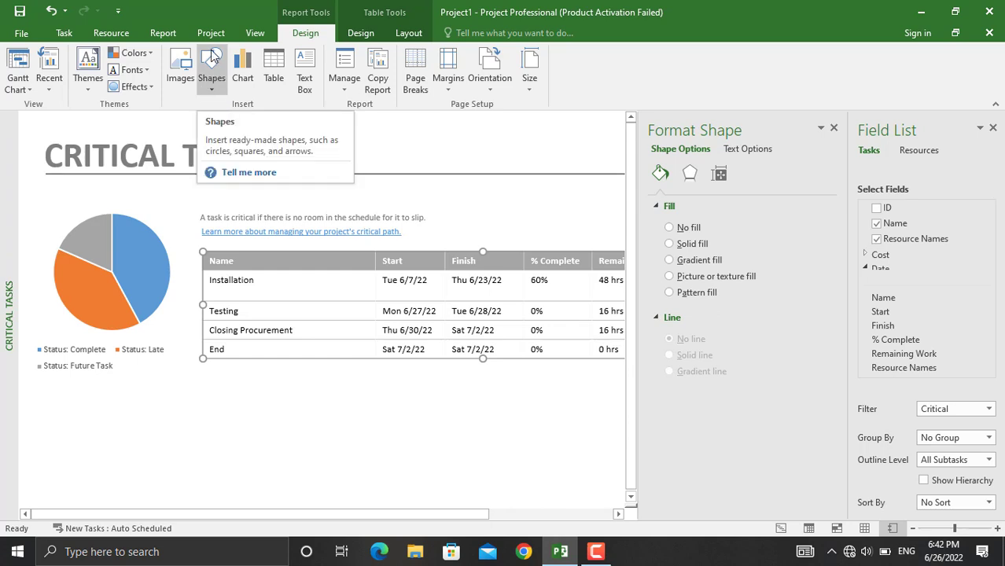
left_click(47, 79)
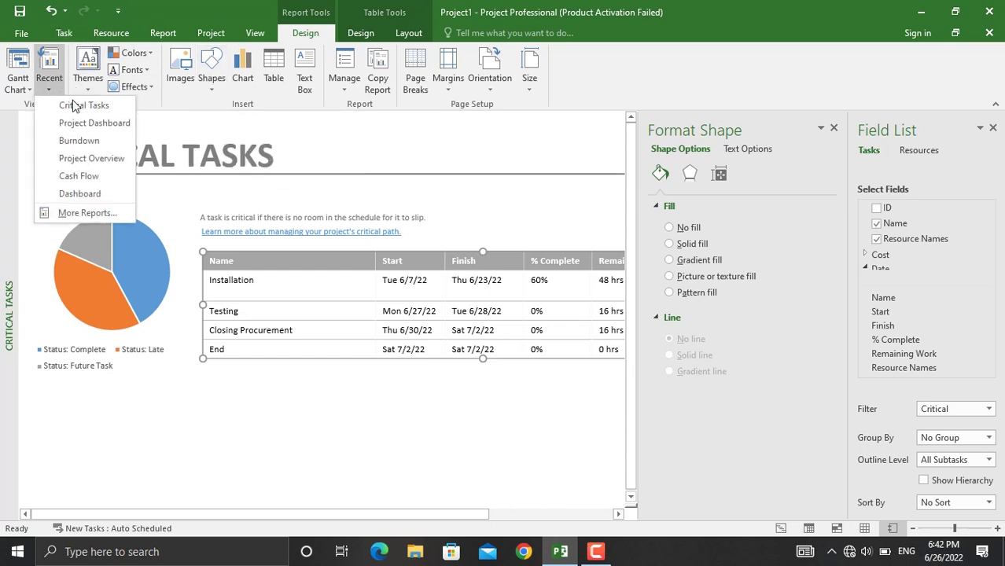
left_click(89, 124)
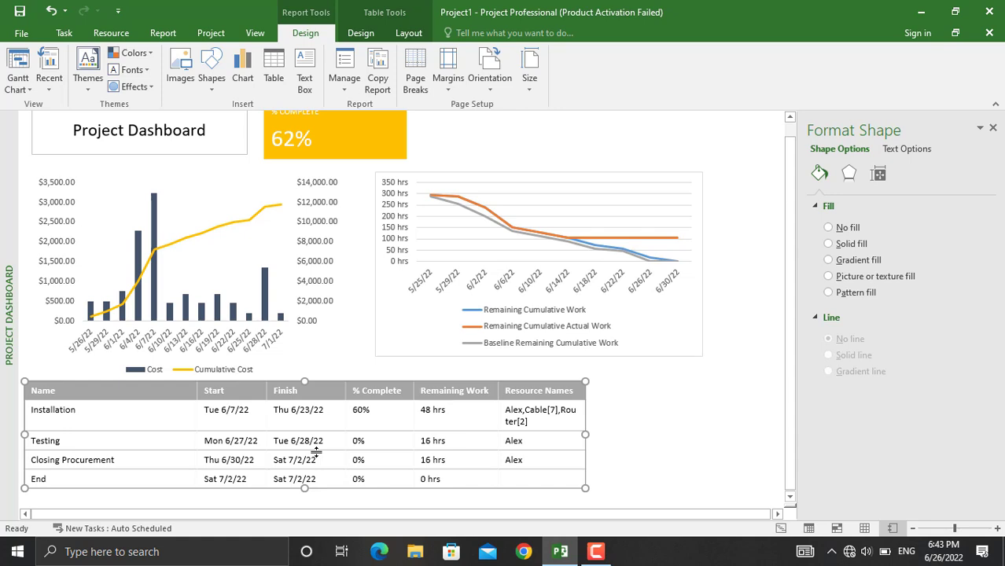
- Uncheck Resource Names and Remaining Work in the table's Field List, leaving Name, Start, Finish, % Complete
right_click(349, 487)
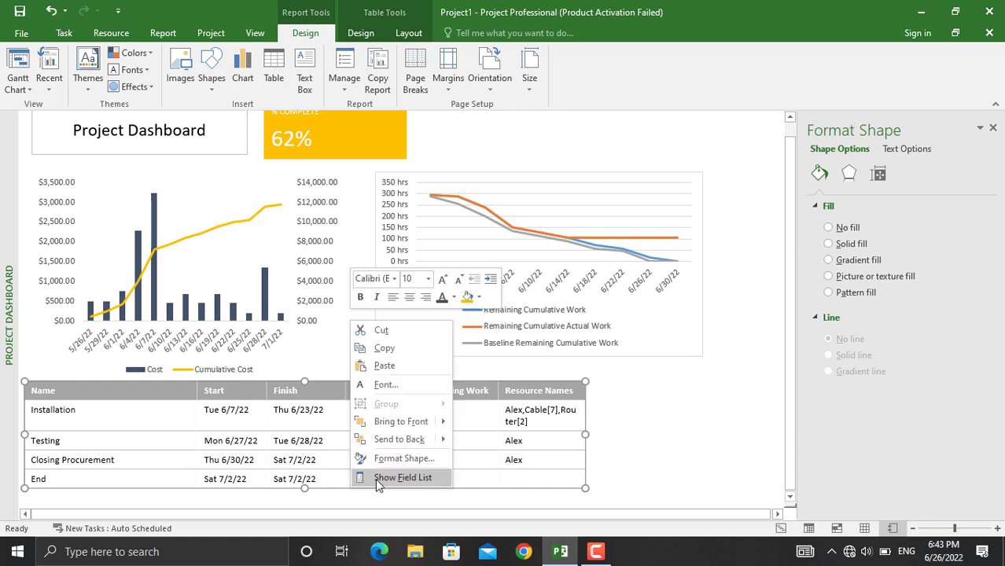
left_click(376, 478)
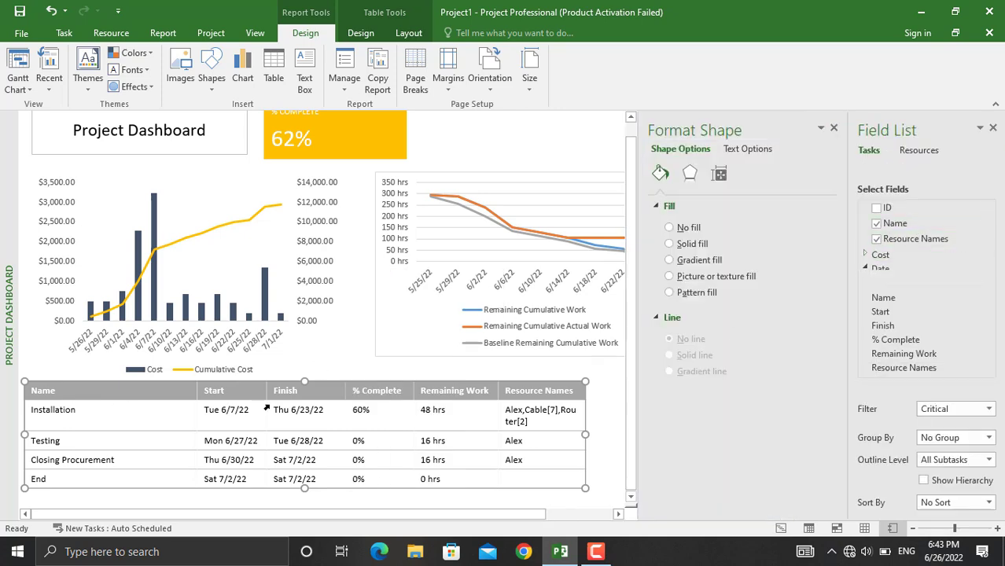
left_click(876, 239)
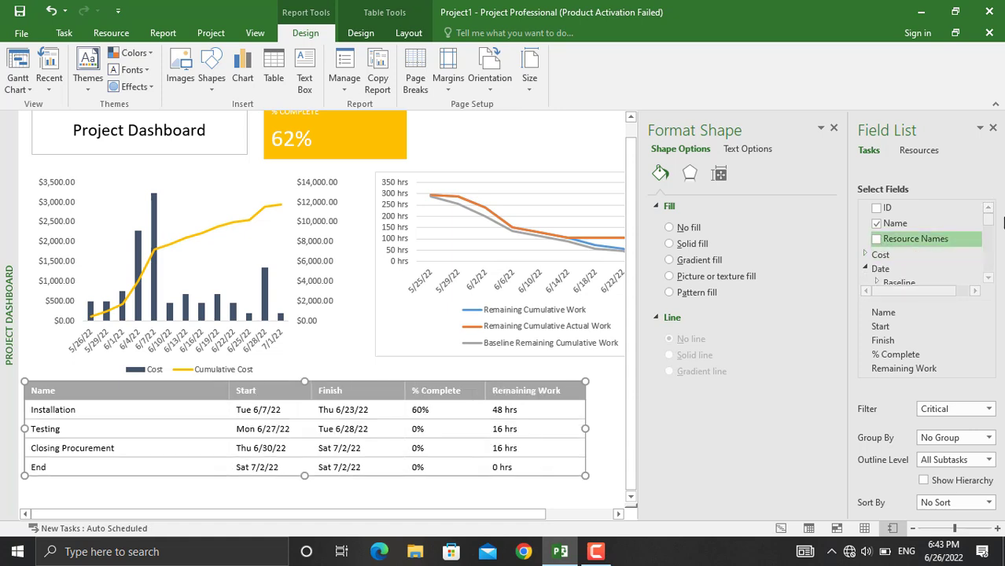
left_click_drag(991, 226, 913, 263)
left_click(889, 255)
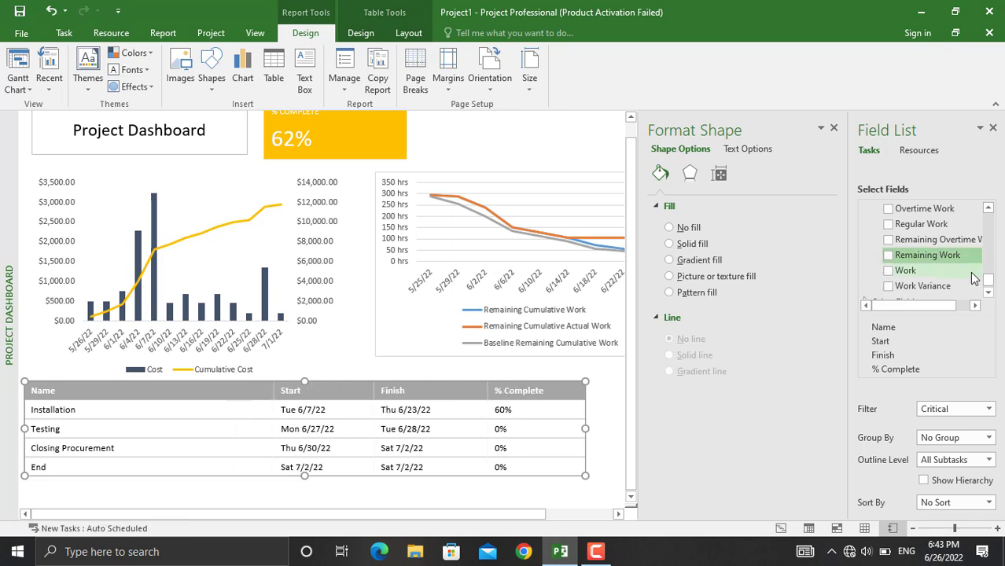
left_click(989, 287)
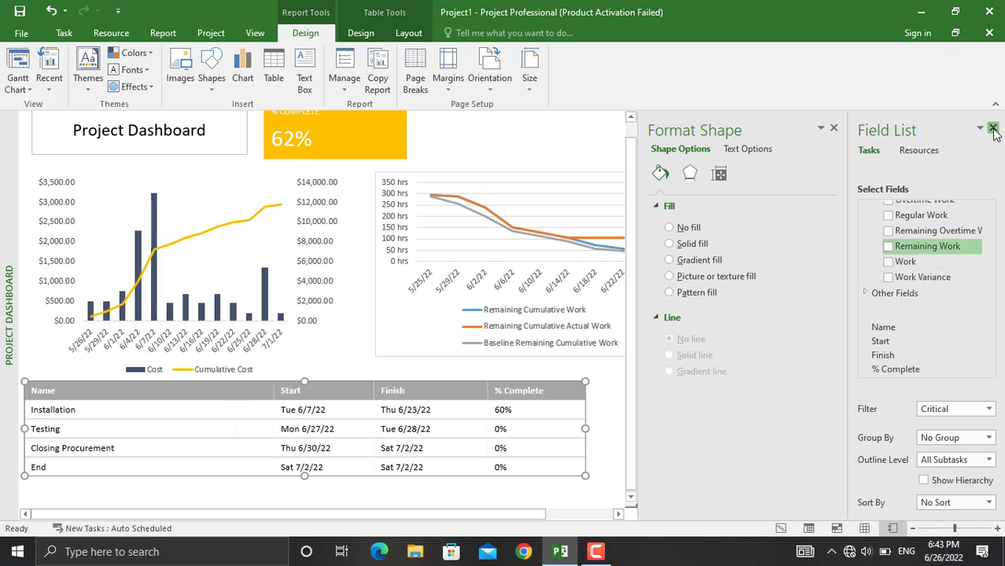
left_click(993, 127)
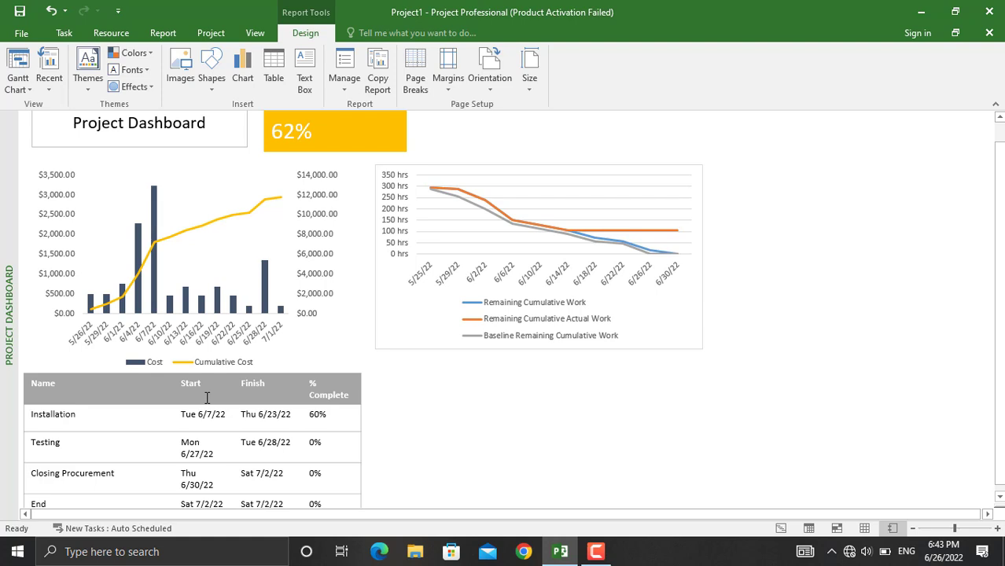